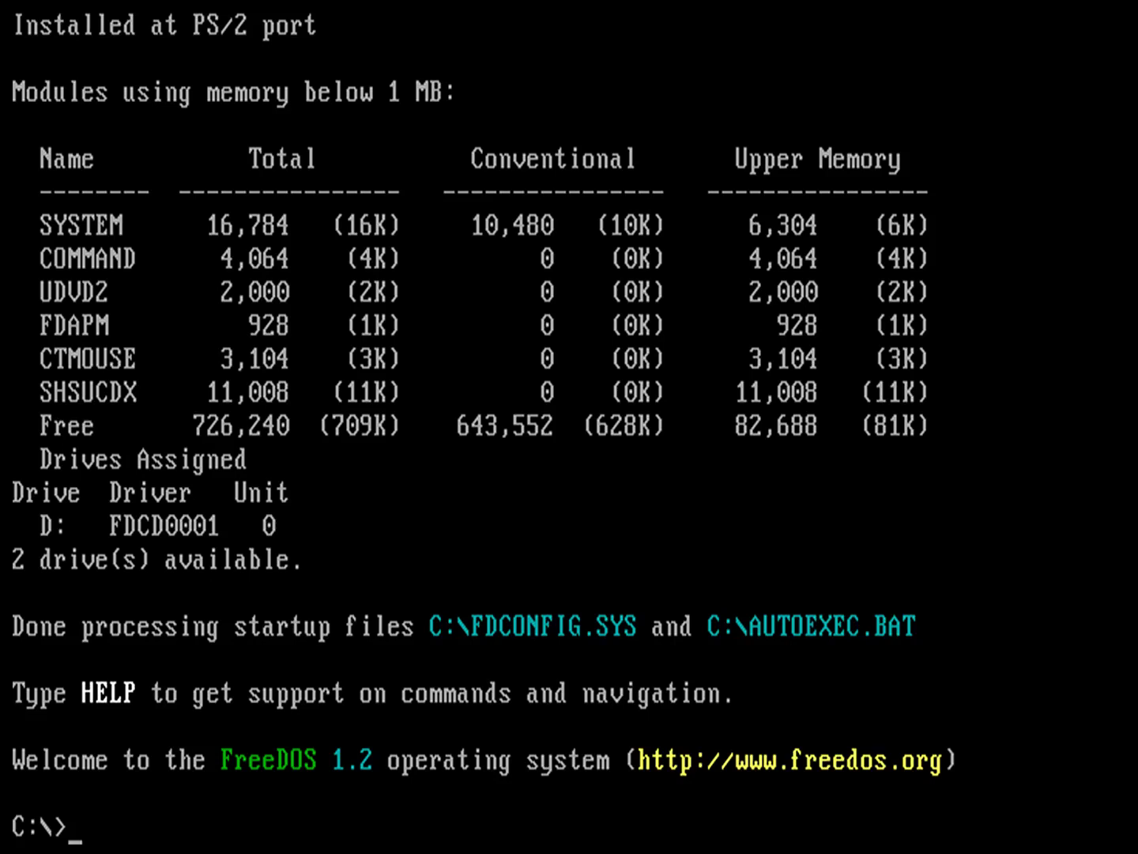
# Run fdimples at the C:\> prompt to open the FDIMPLES package list.
pyautogui.write('fdimples')
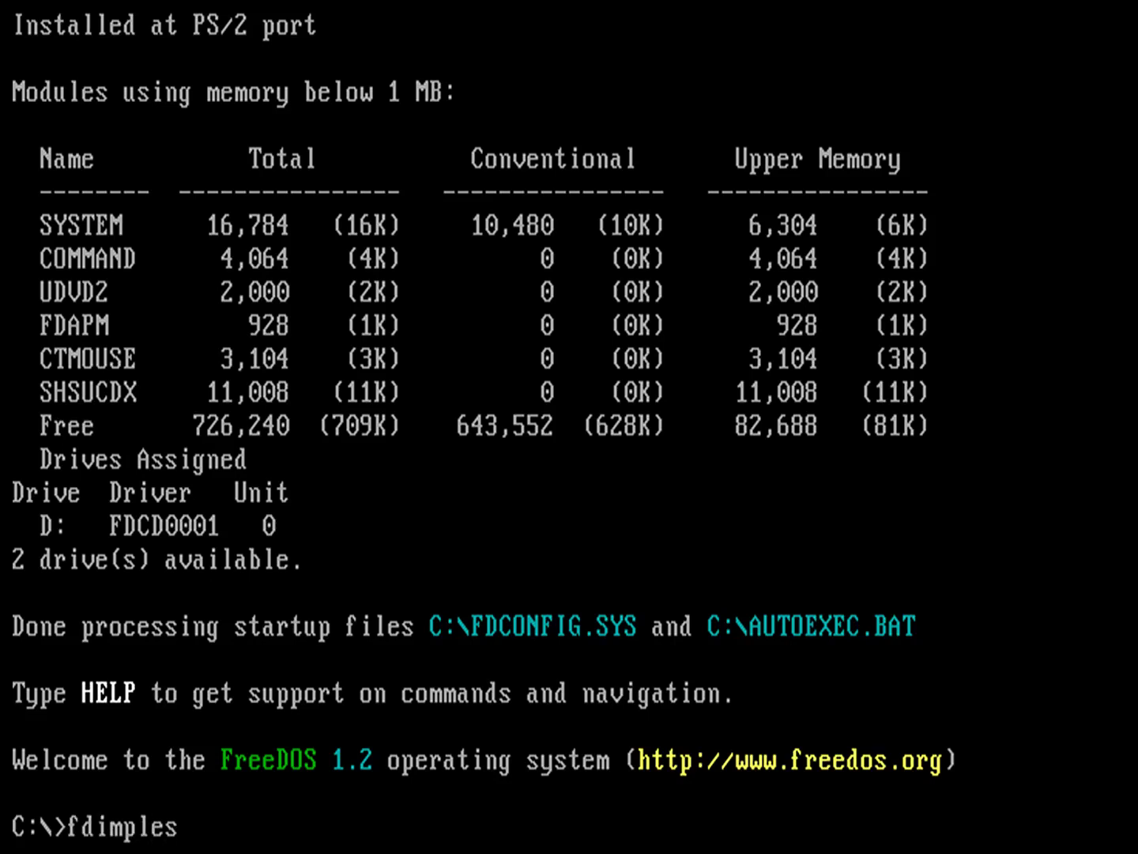
pyautogui.press('Return')
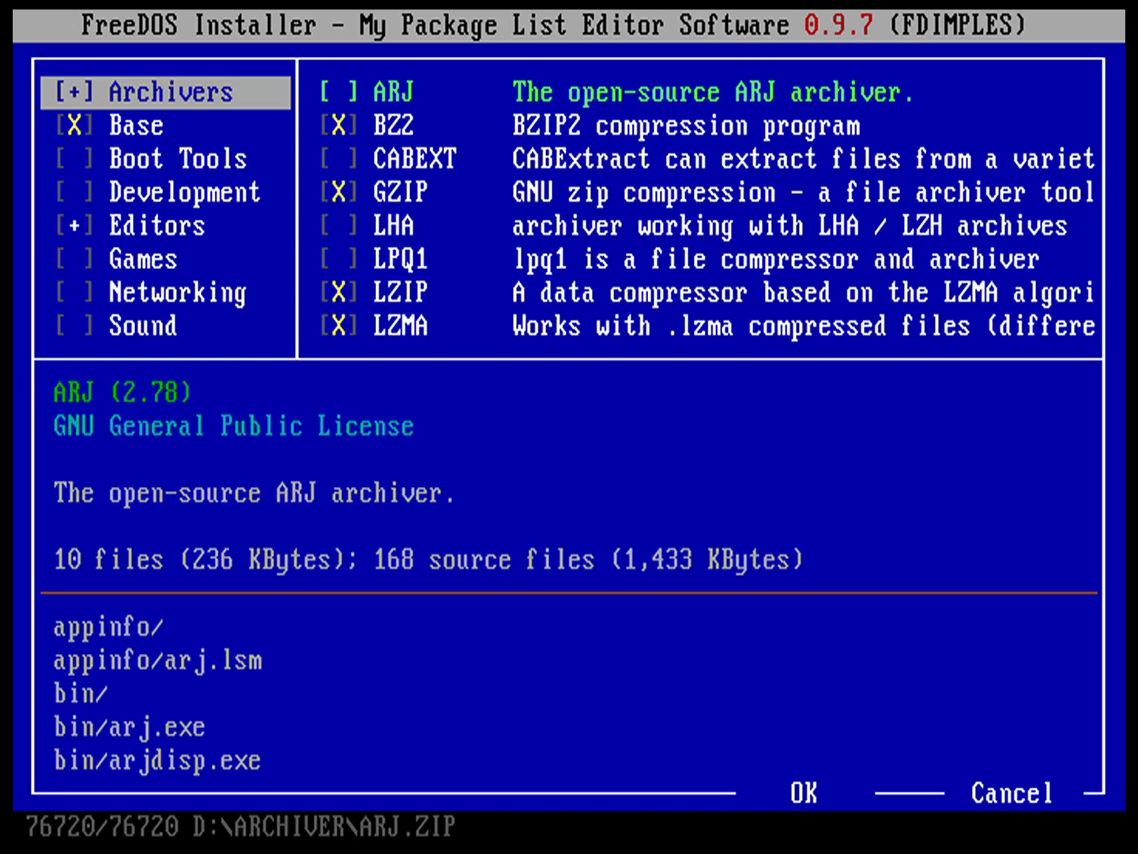
# Move down the category list past Base to the Editors group.
pyautogui.press('Down')
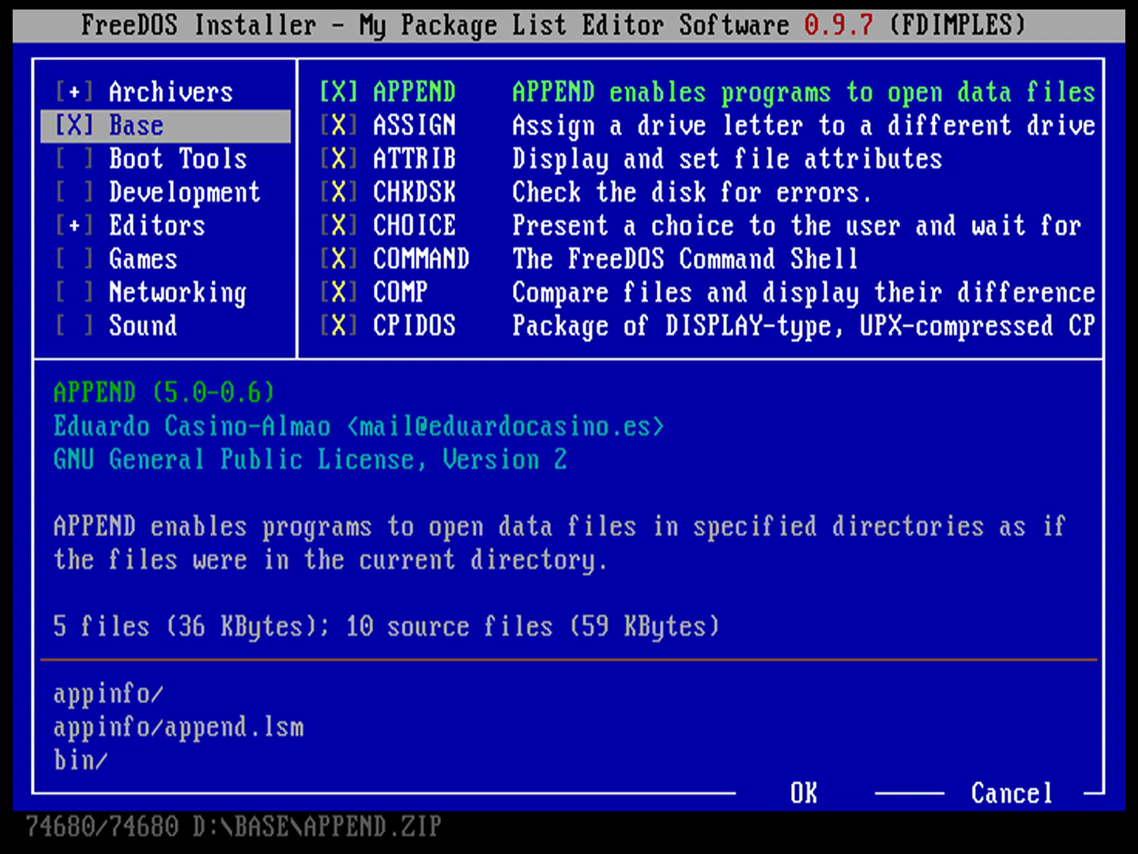
pyautogui.press('Down')
pyautogui.press('Down')
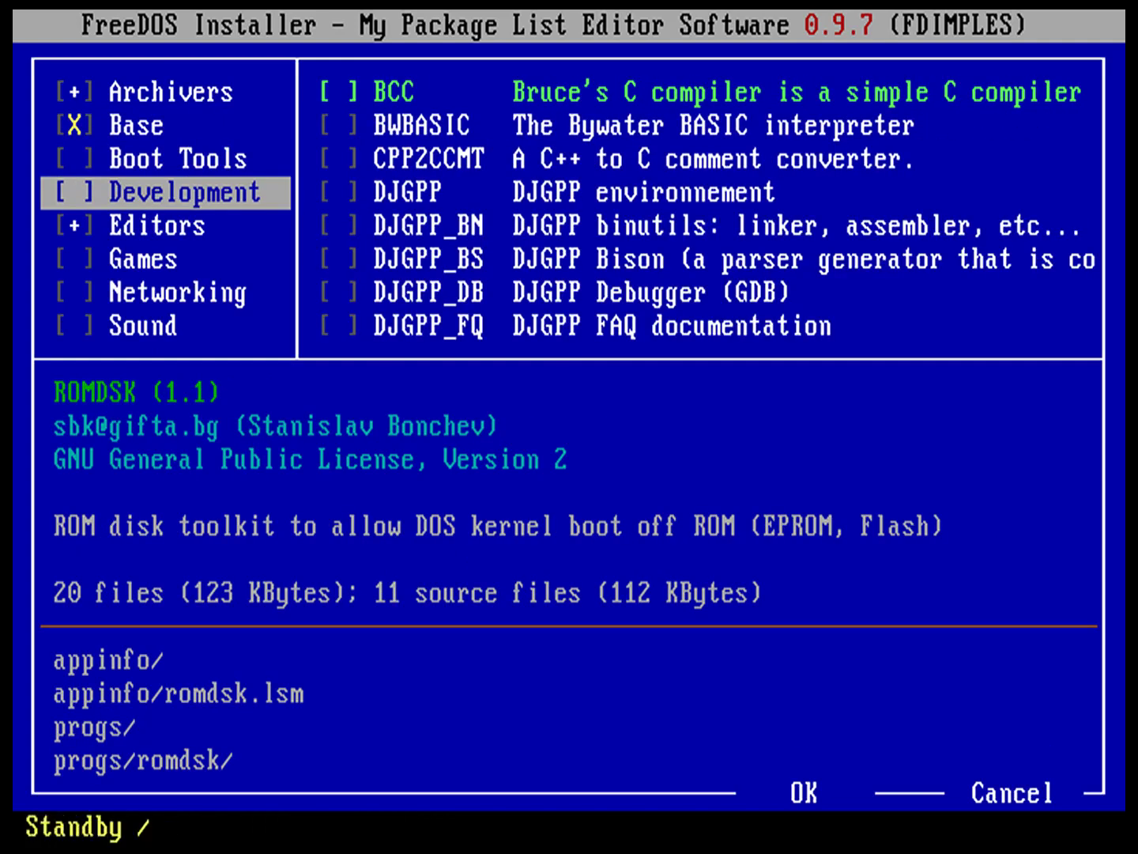
pyautogui.press('Down')
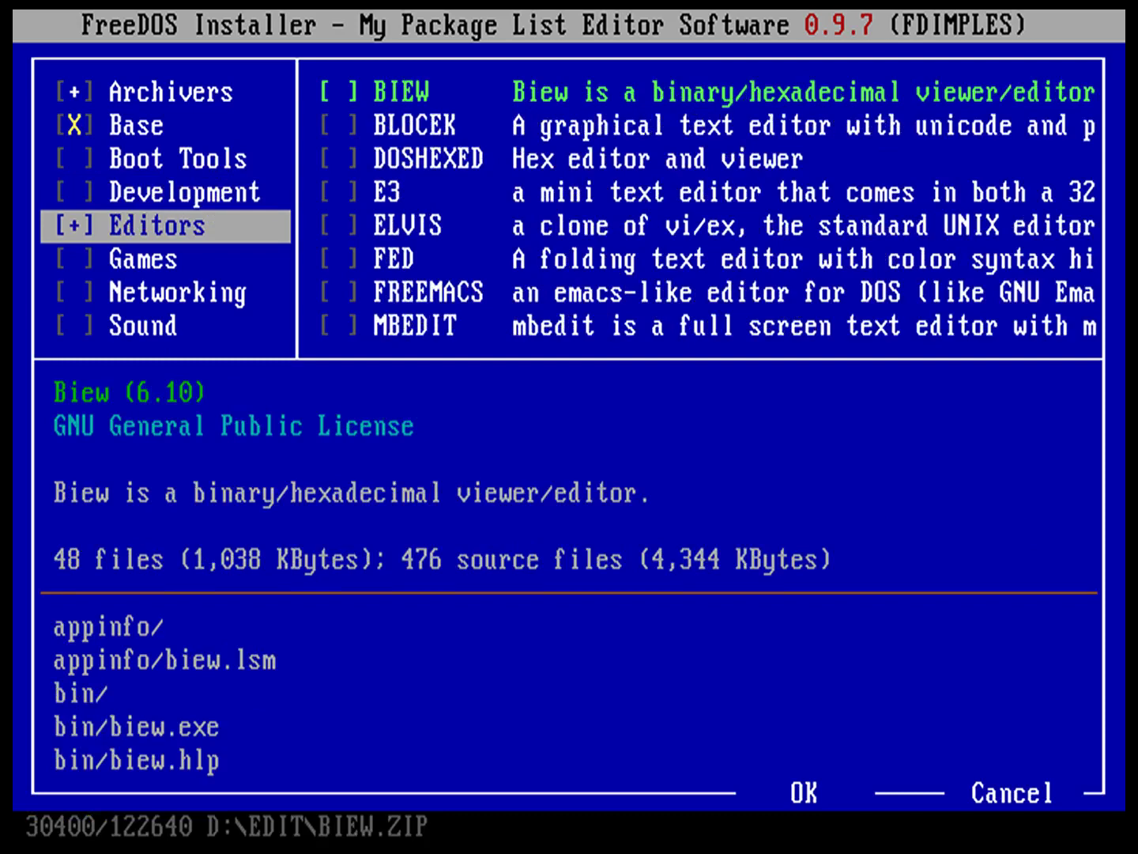
# Step down through the Editors packages from BIEW toward PICO.
pyautogui.click(401, 92)
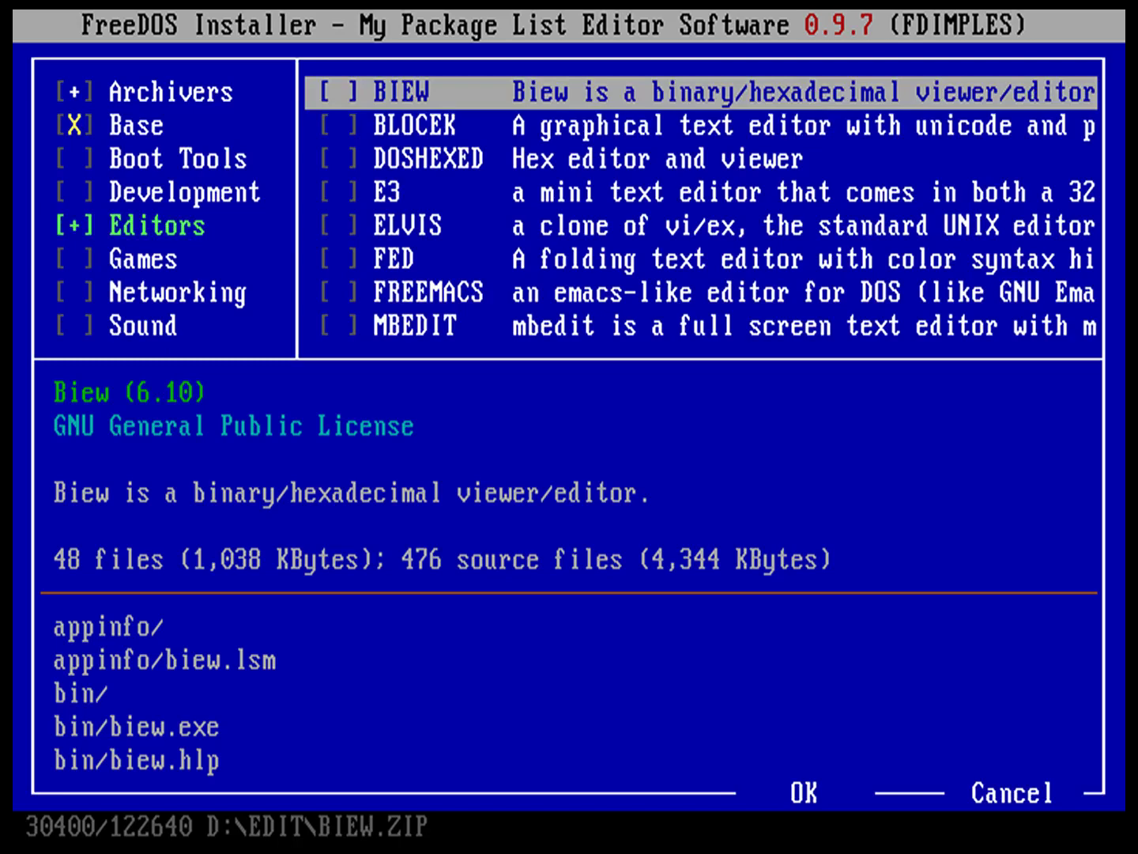
pyautogui.click(415, 125)
pyautogui.click(427, 159)
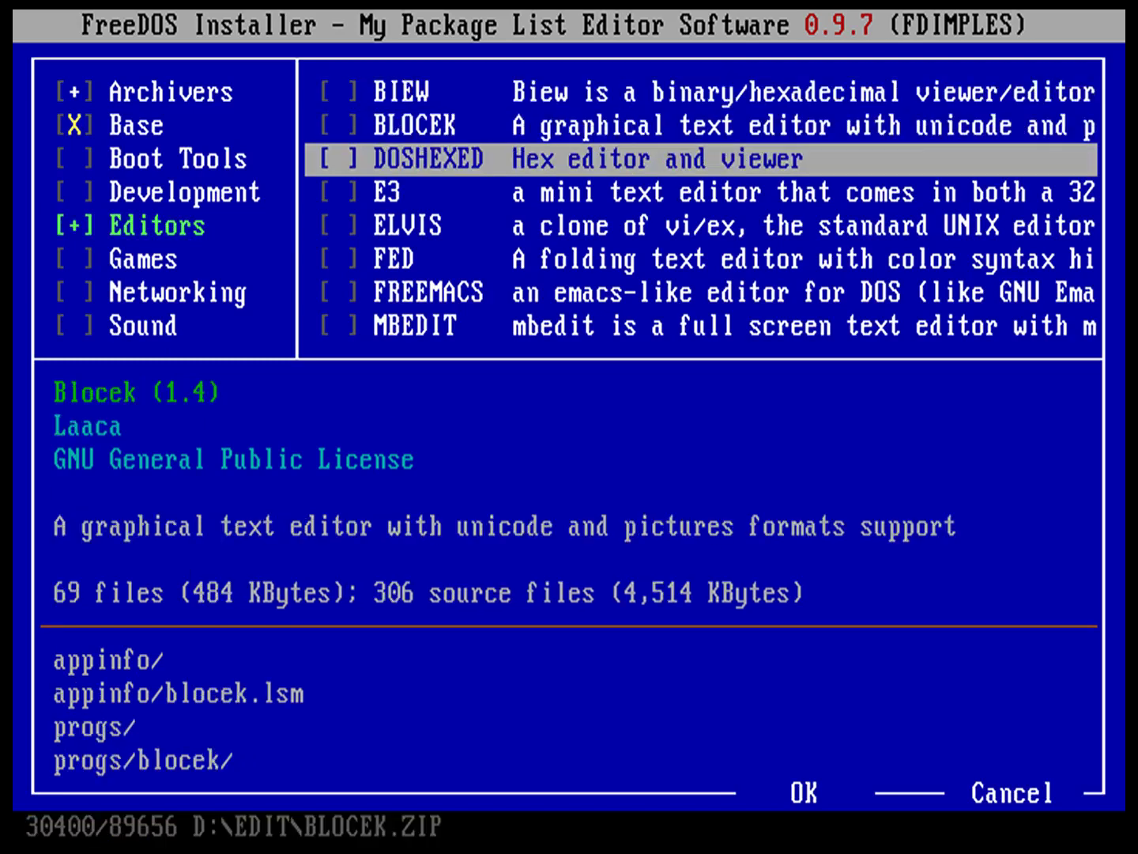
pyautogui.click(403, 192)
pyautogui.click(408, 224)
pyautogui.click(393, 260)
pyautogui.click(427, 293)
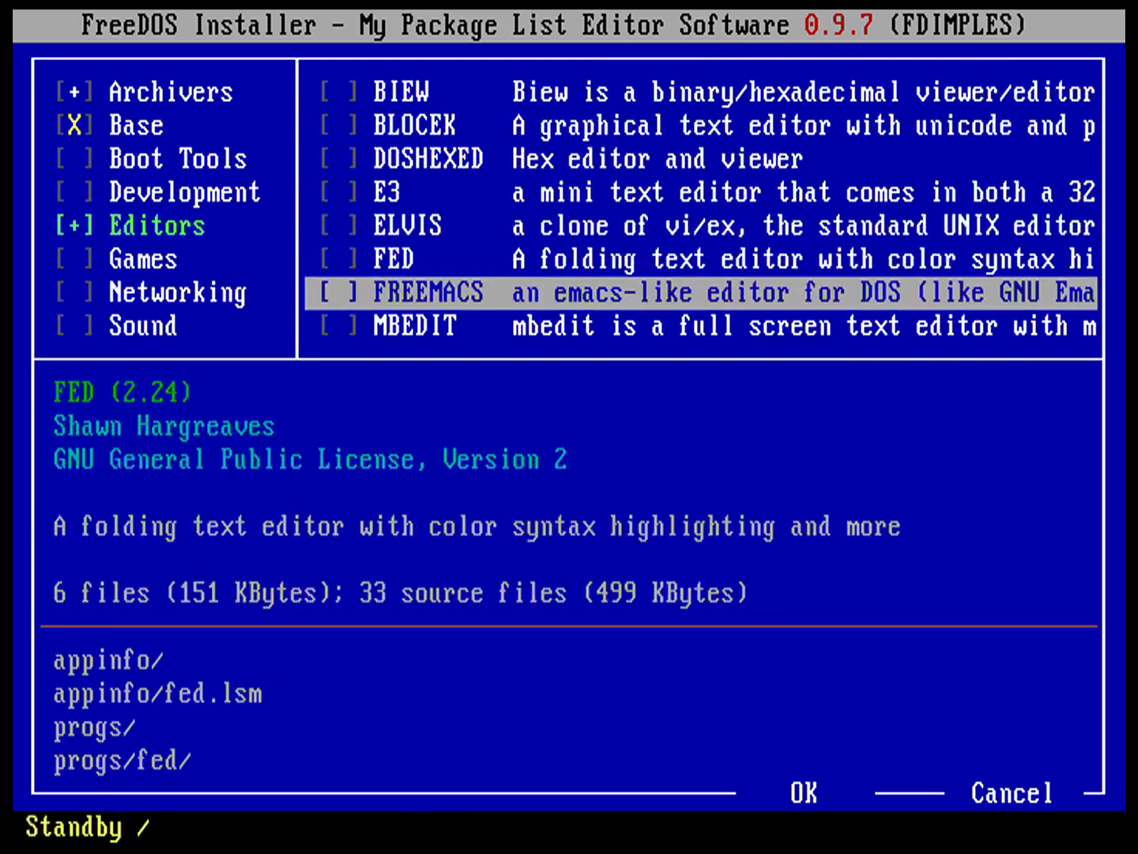
# Land on the PICO package and check it for installation.
pyautogui.press('Down')
pyautogui.press('Down')
pyautogui.press('space')
pyautogui.press('Down')
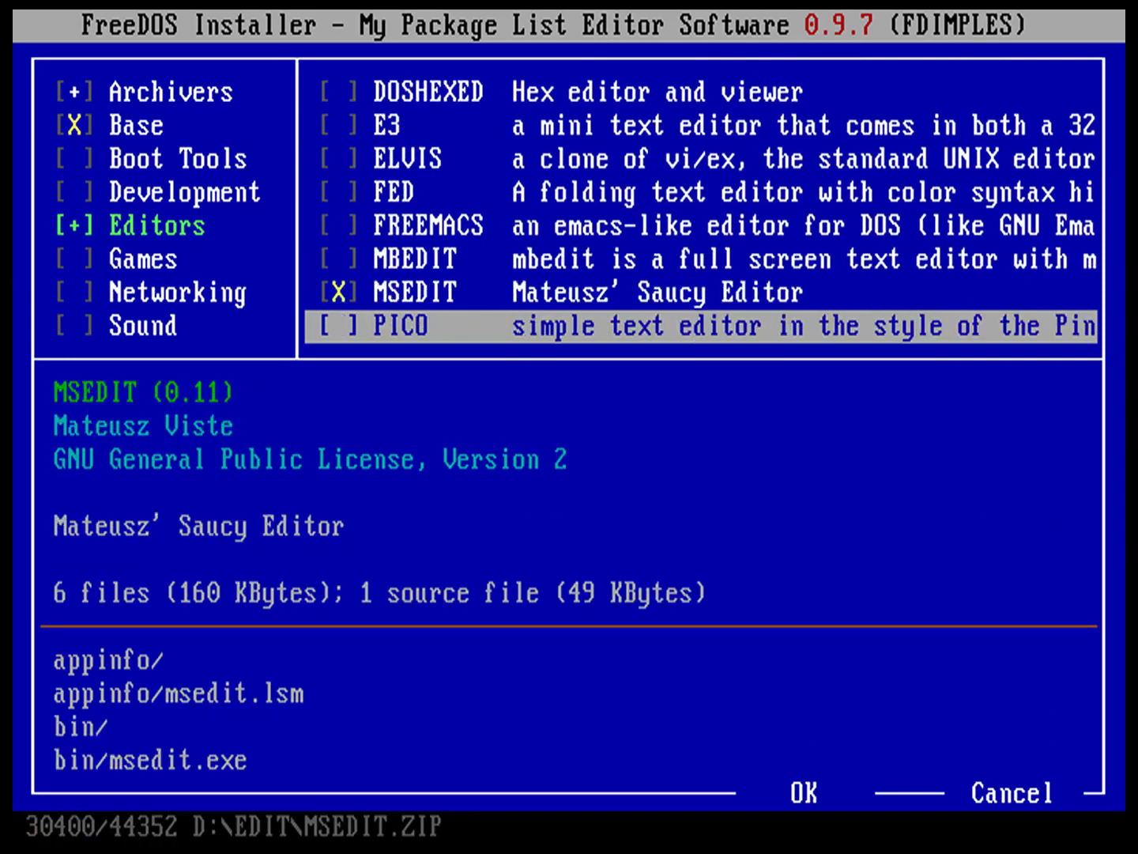
pyautogui.press('Down')
pyautogui.press('Down')
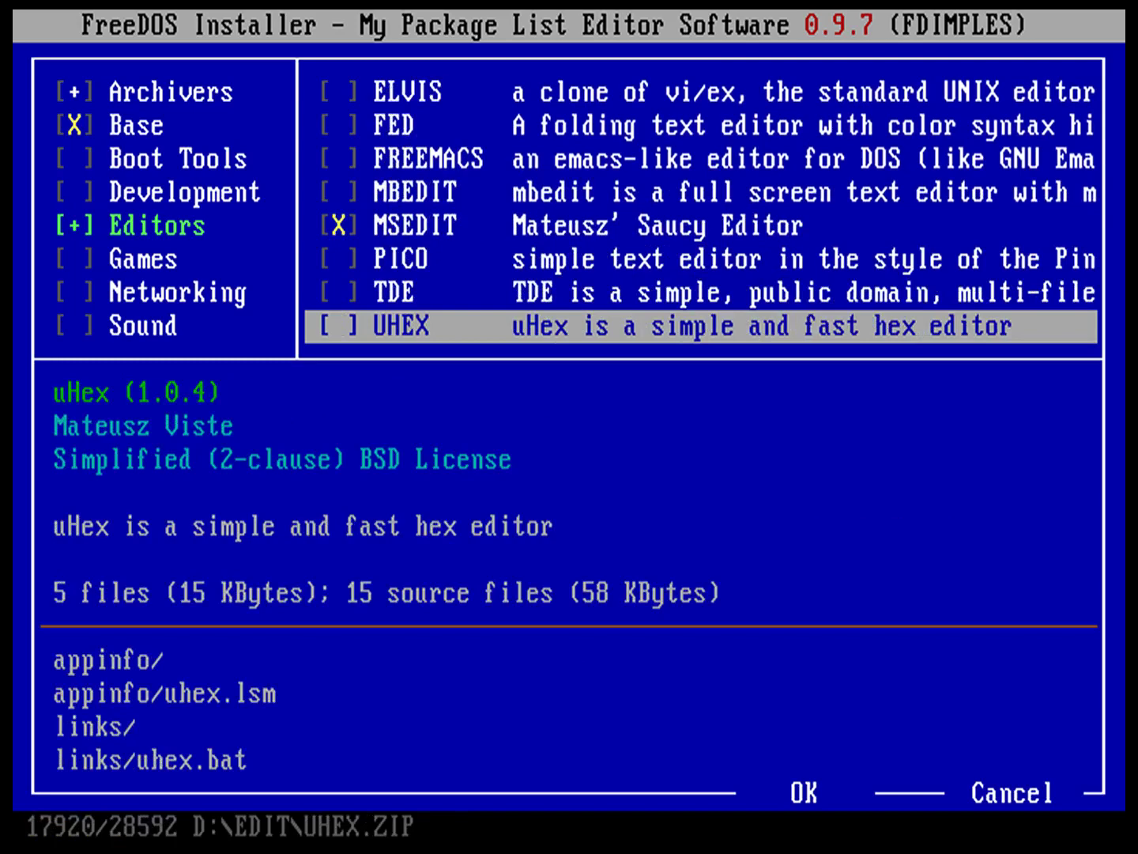
pyautogui.press('Up')
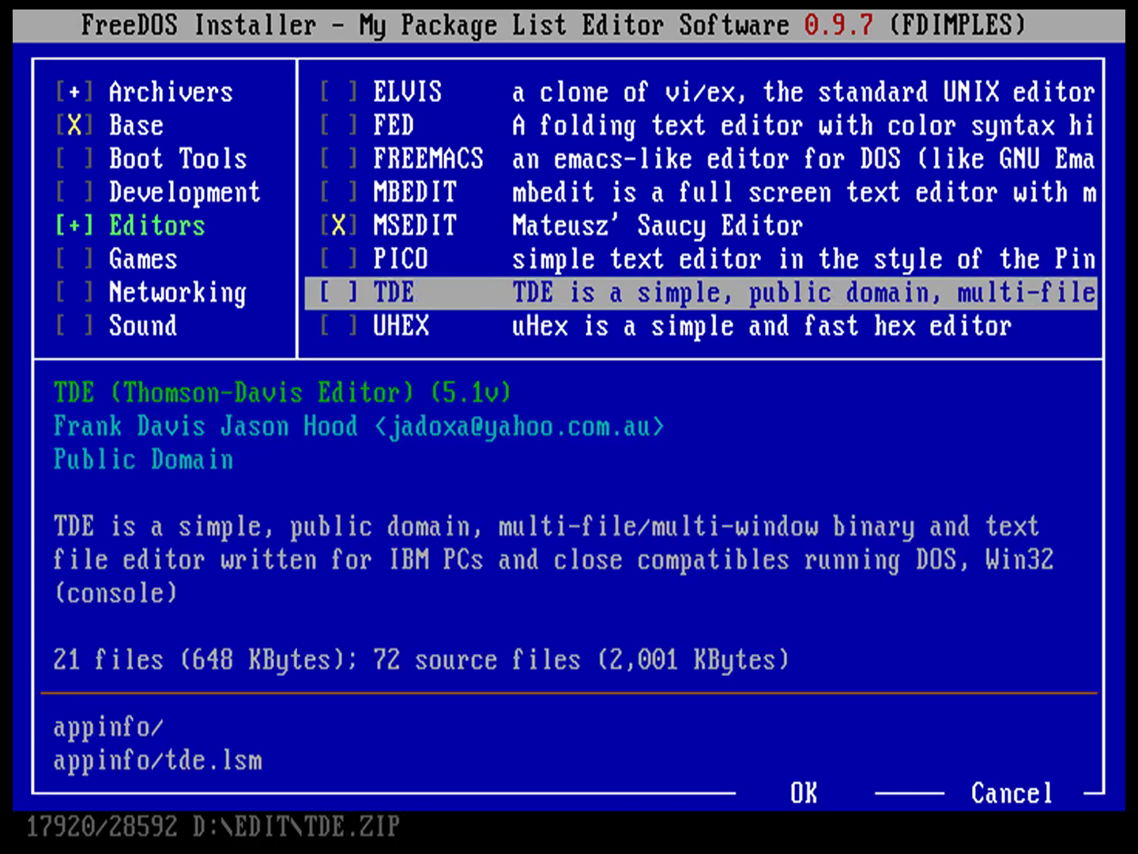
pyautogui.press('Up')
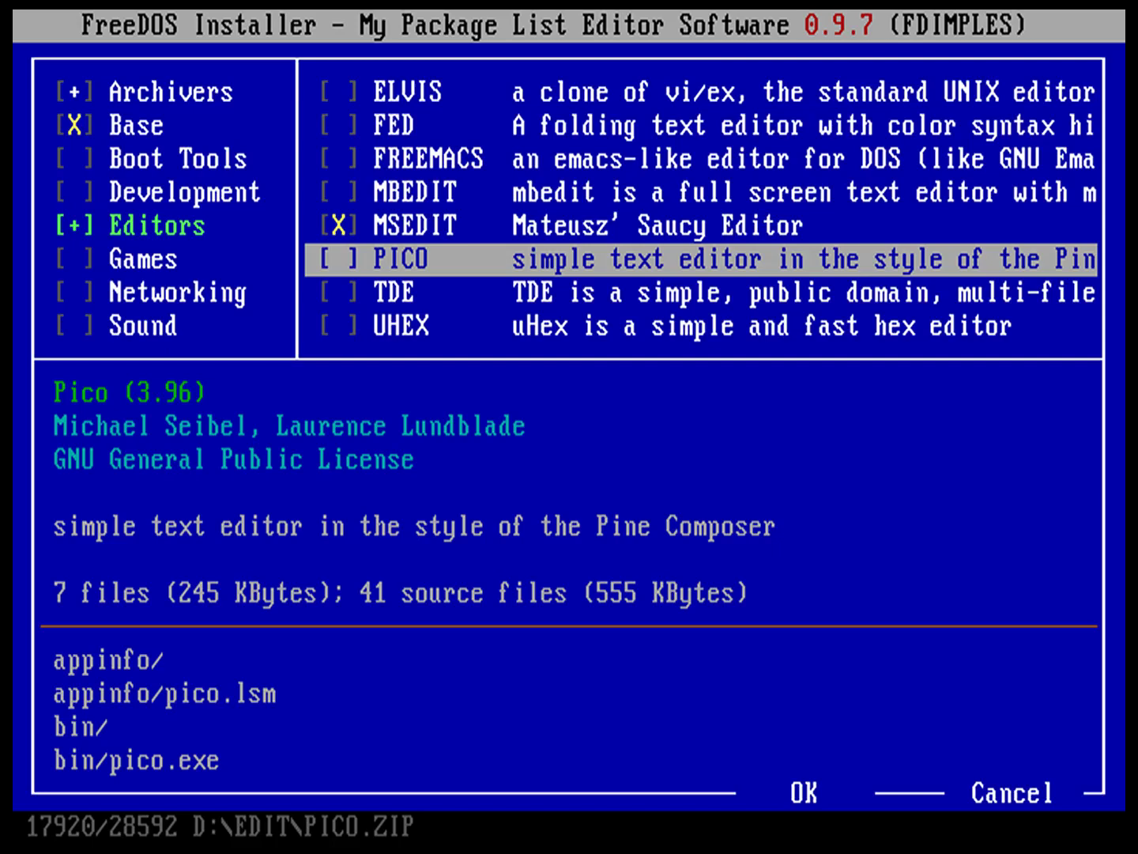
pyautogui.press('space')
# Scroll through PICO's file list, then move focus to the OK button.
pyautogui.press('Tab')
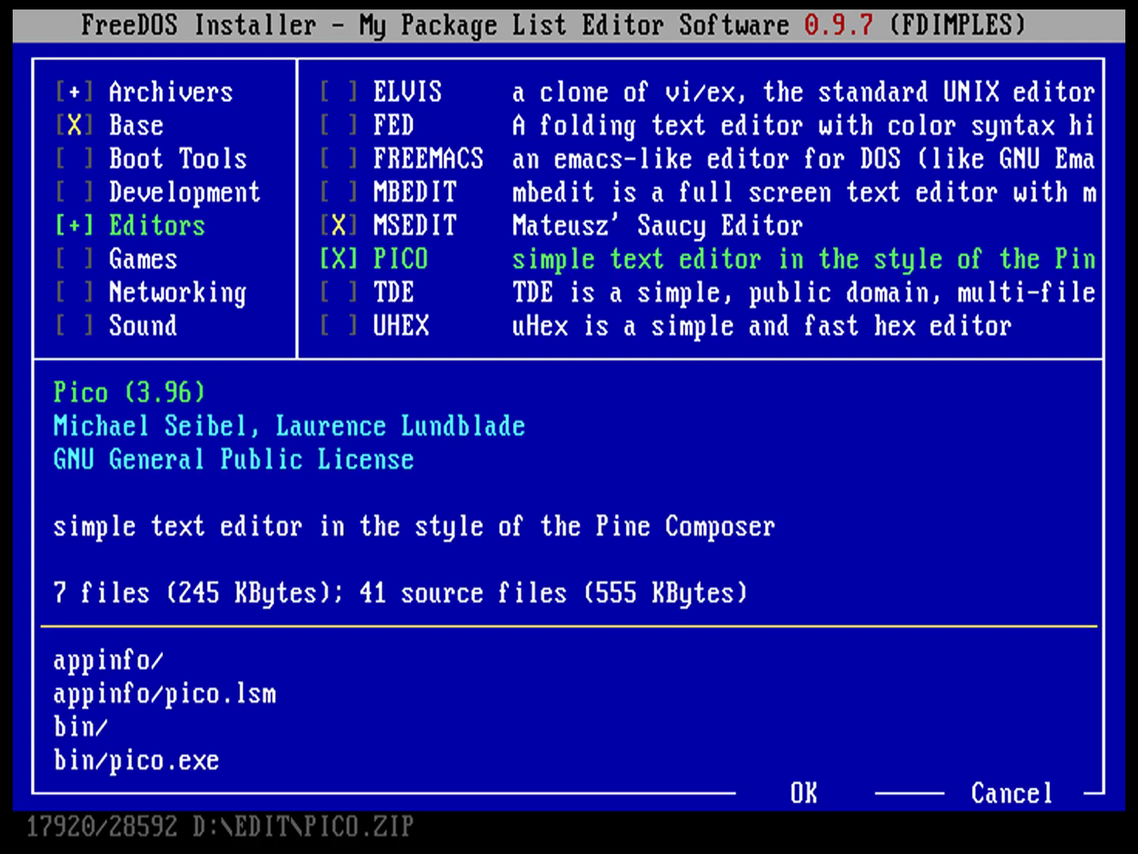
pyautogui.press('Down')
pyautogui.press('Down')
pyautogui.press('Down')
pyautogui.press('Down')
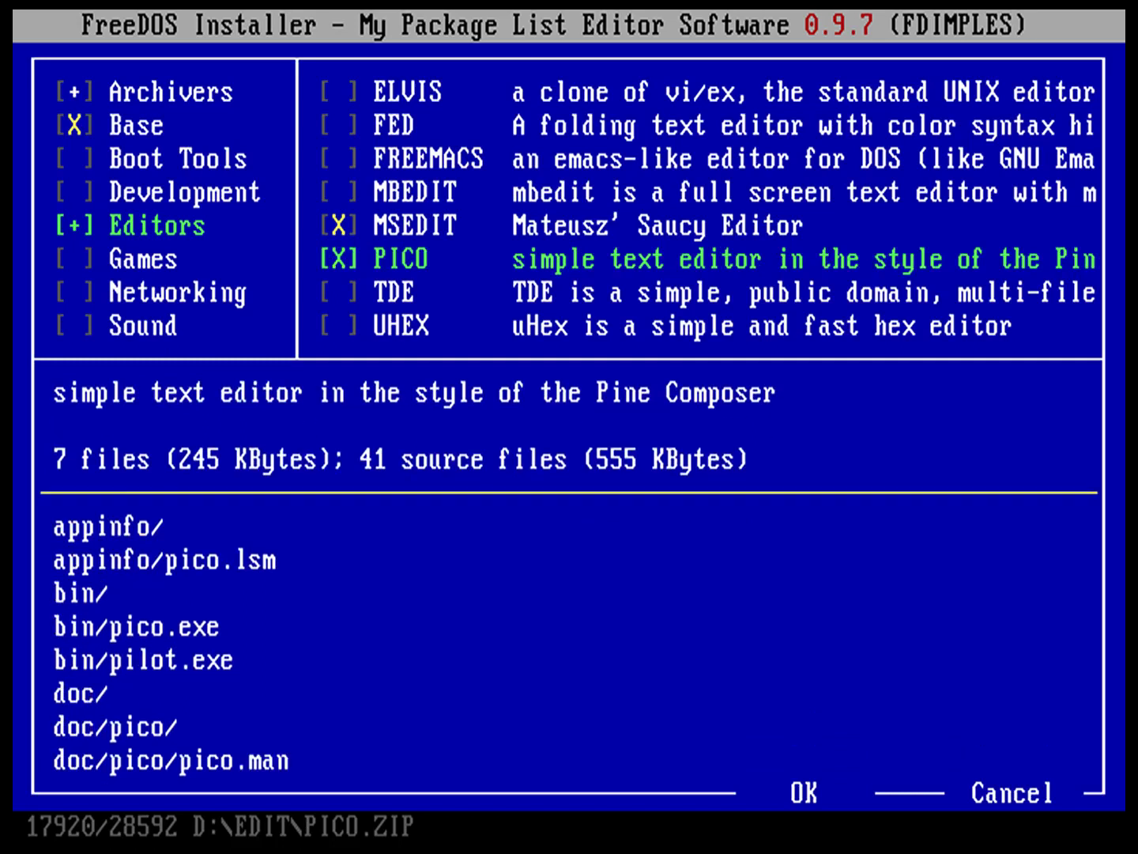
pyautogui.press('Down')
pyautogui.press('Down')
pyautogui.press('Down')
pyautogui.press('Down')
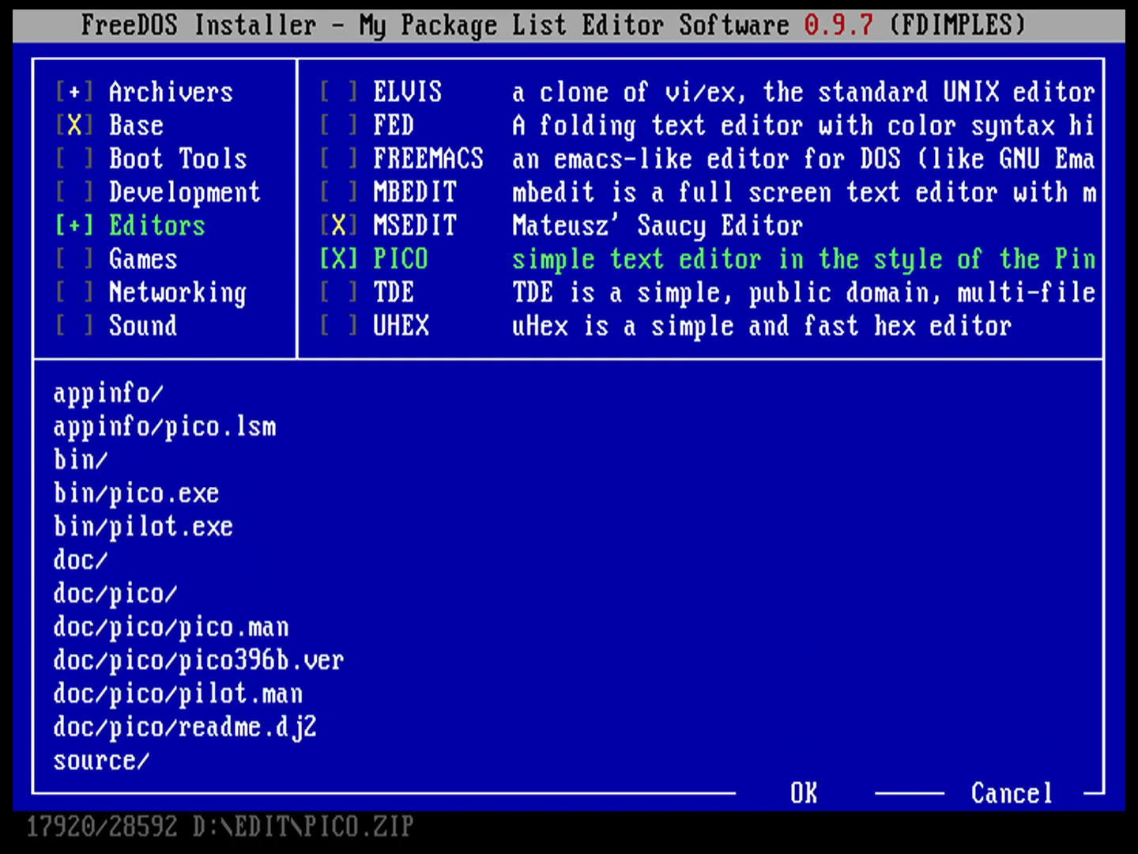
pyautogui.press('Down')
pyautogui.press('Down')
pyautogui.press('Down')
pyautogui.press('Down')
pyautogui.press('Down')
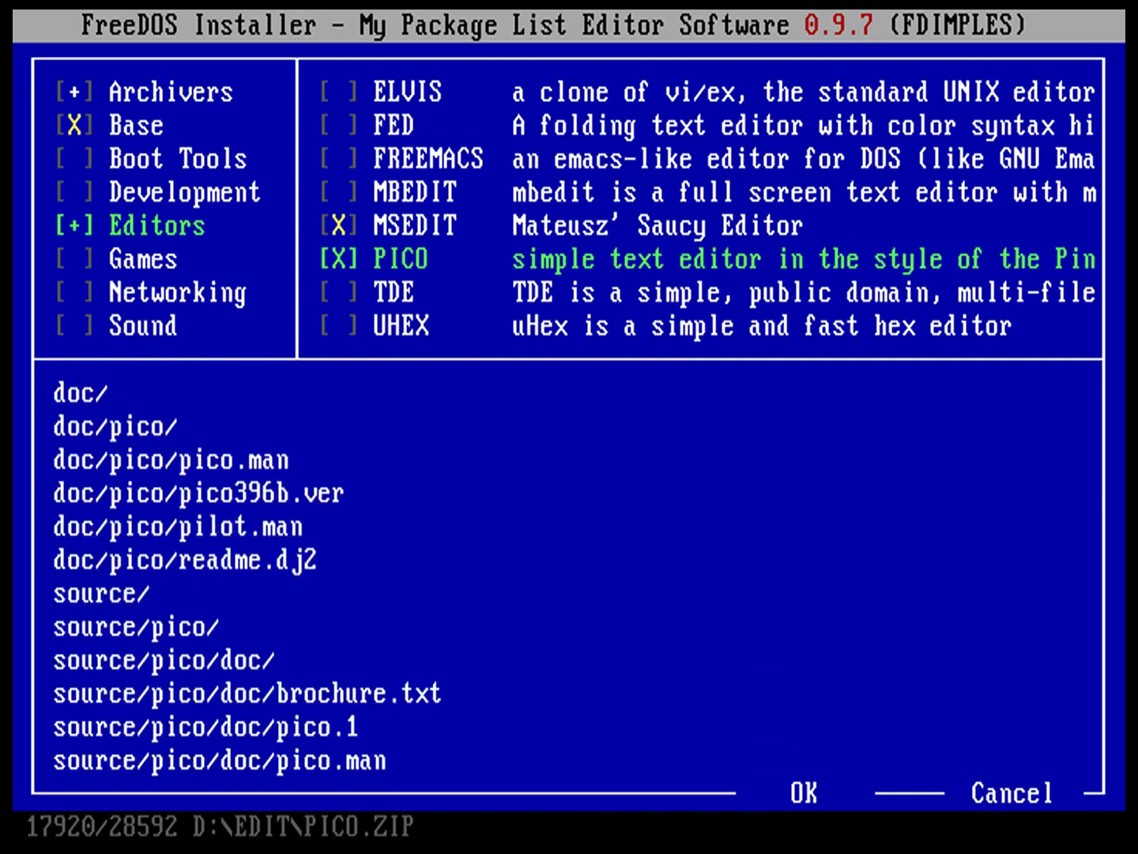
pyautogui.press('Down')
pyautogui.press('Down')
pyautogui.press('Down')
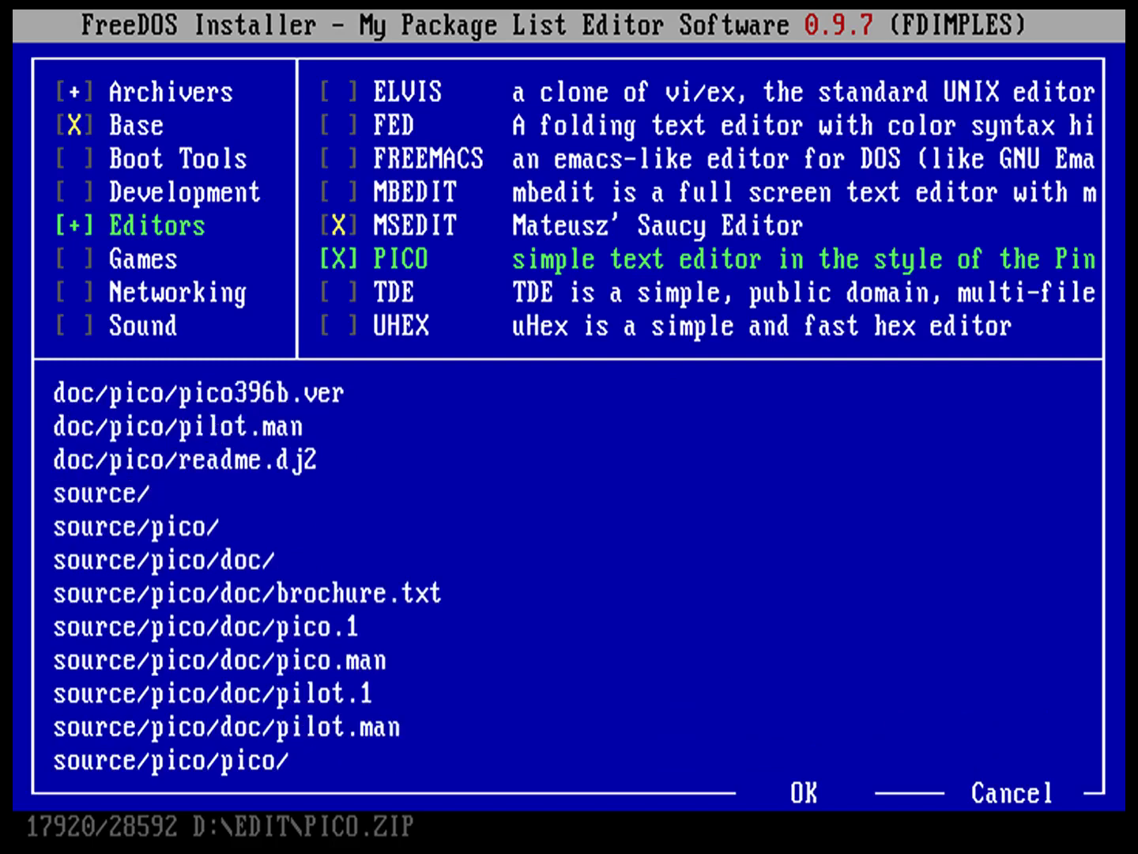
pyautogui.press('Tab')
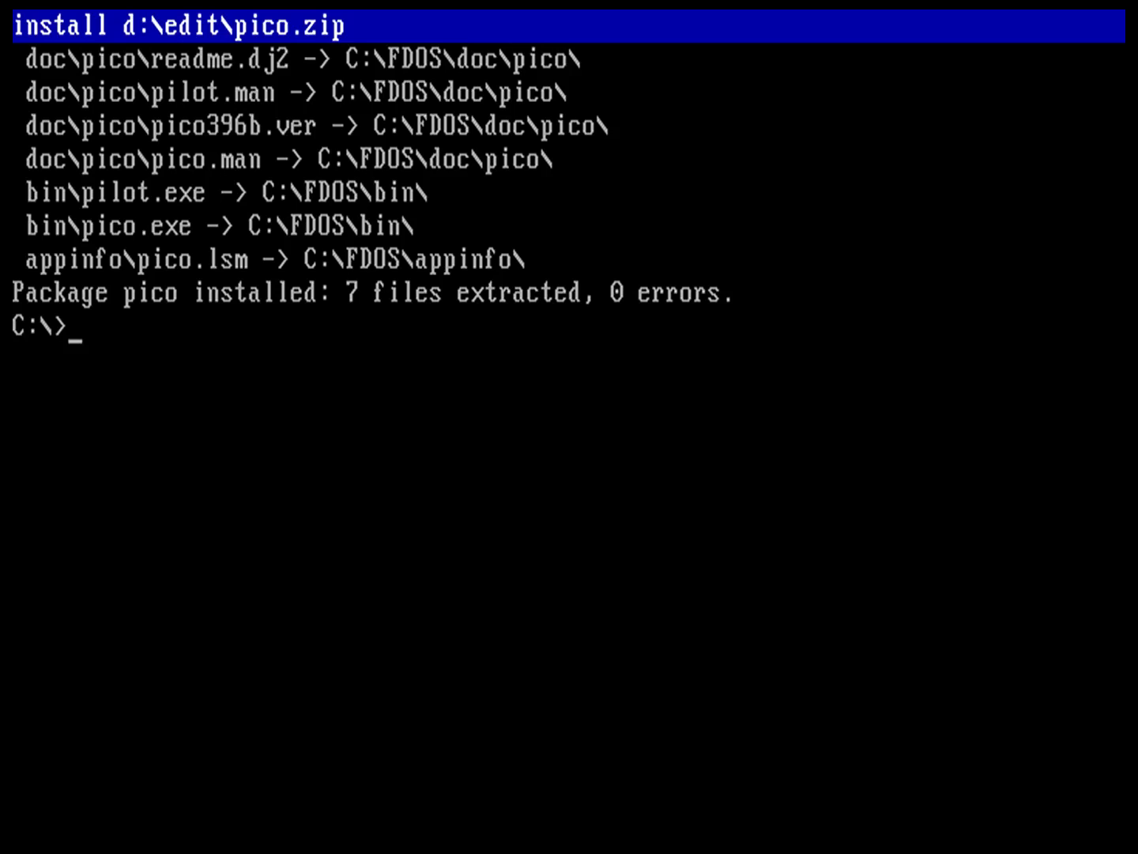
# Run pico to open an empty buffer, then exit it with Ctrl+X.
pyautogui.write('pico')
pyautogui.press('Return')
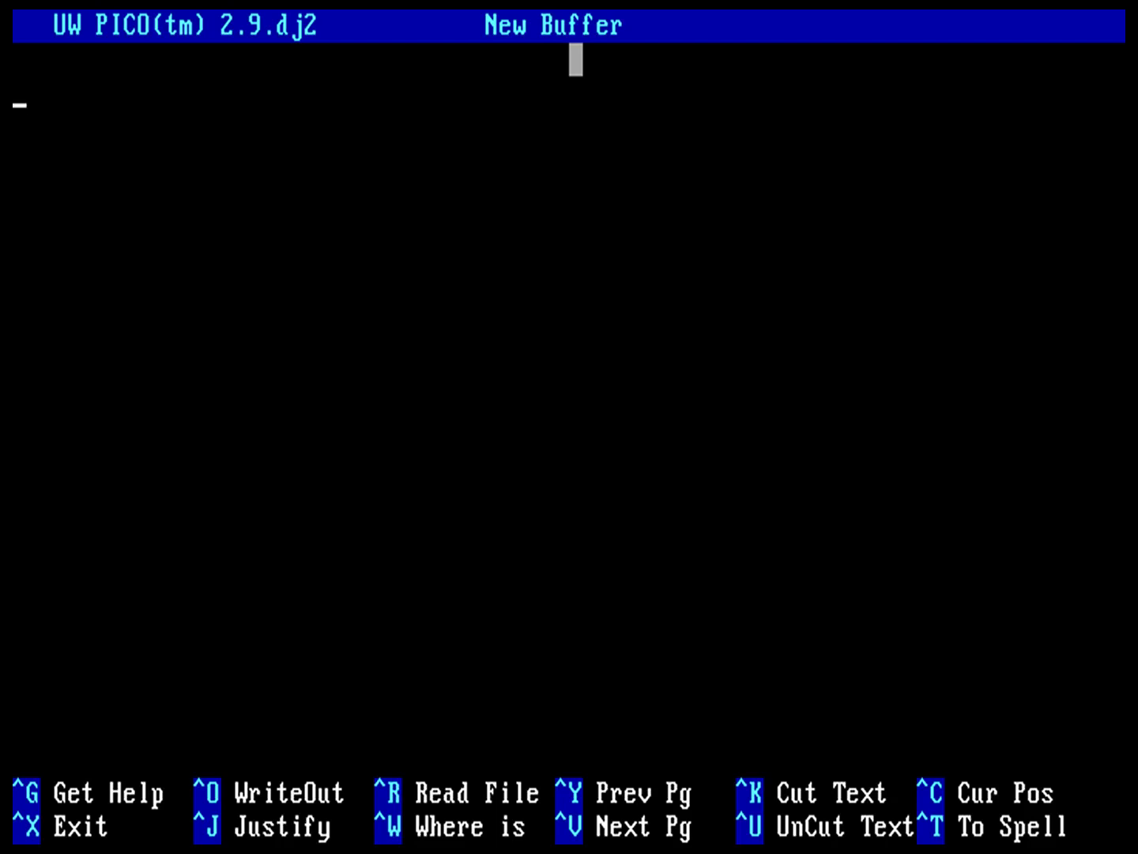
pyautogui.hotkey('ctrl', 'x')
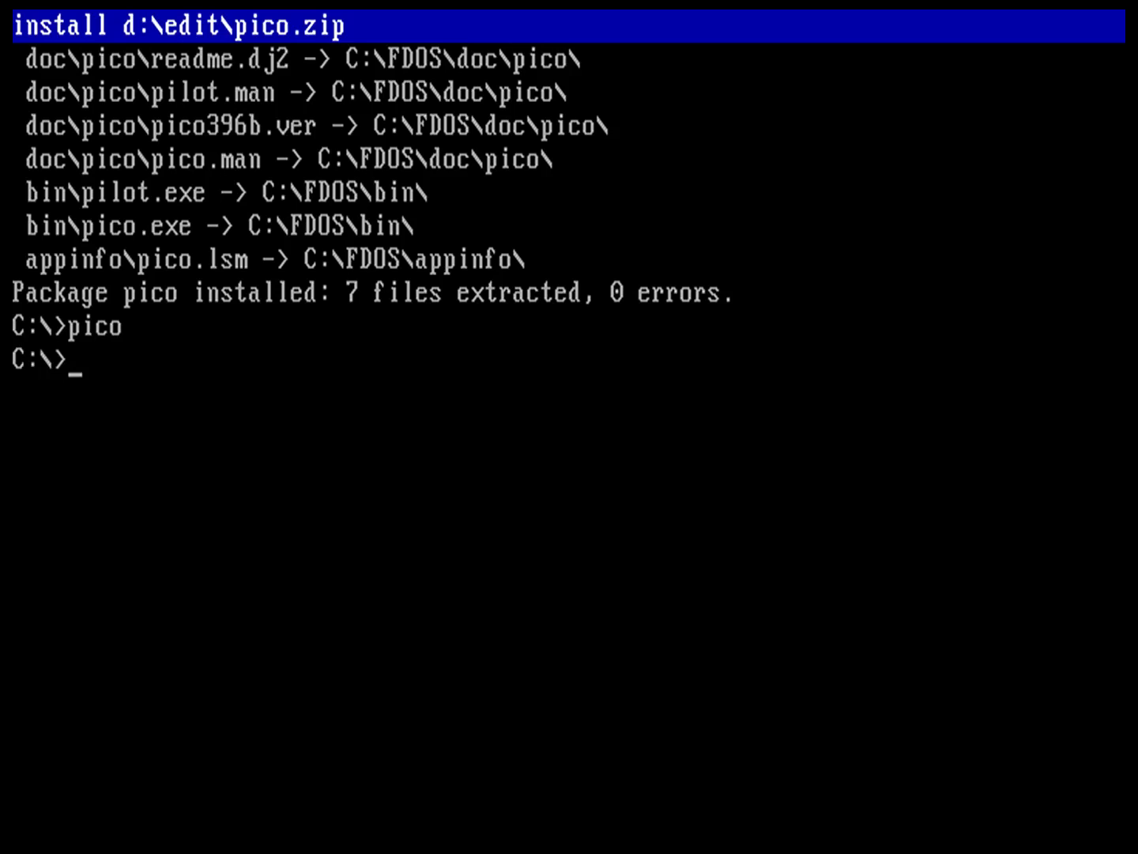
# Relaunch fdimples from the prompt, opening on the Archivers package group.
pyautogui.write('fdimples')
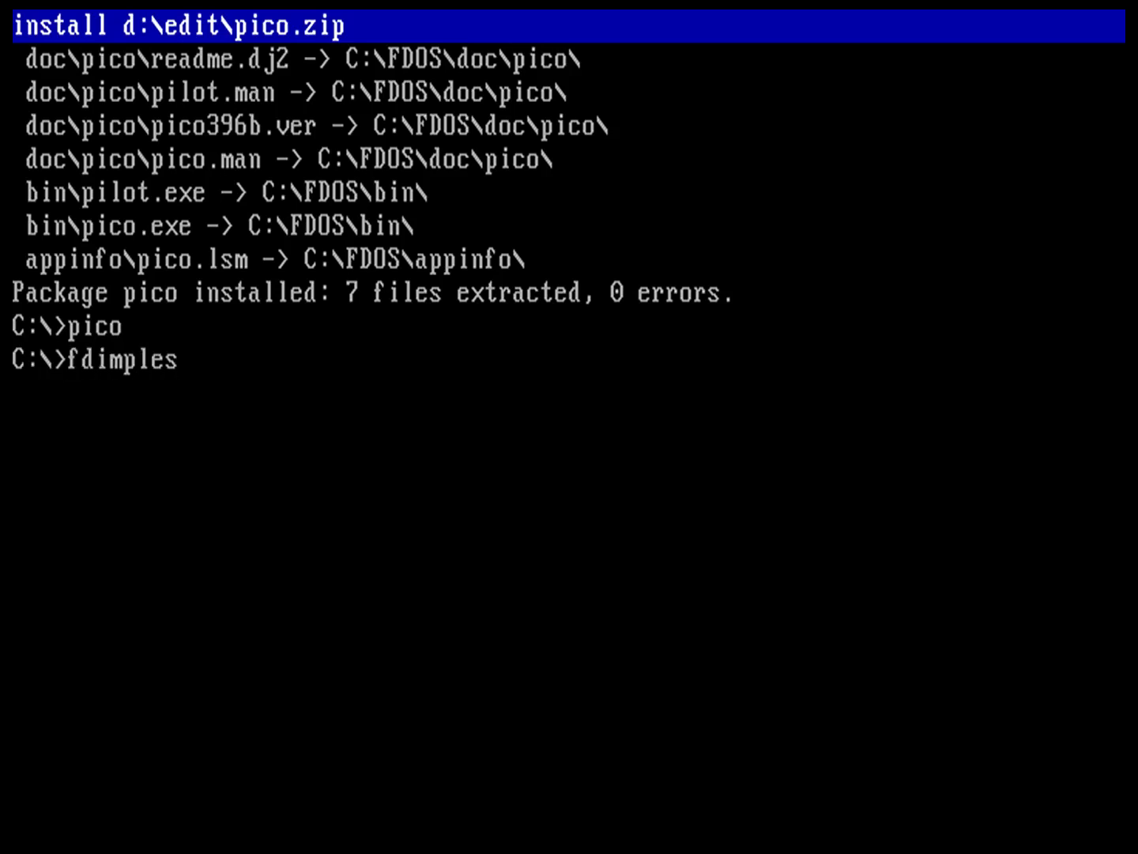
pyautogui.press('Return')
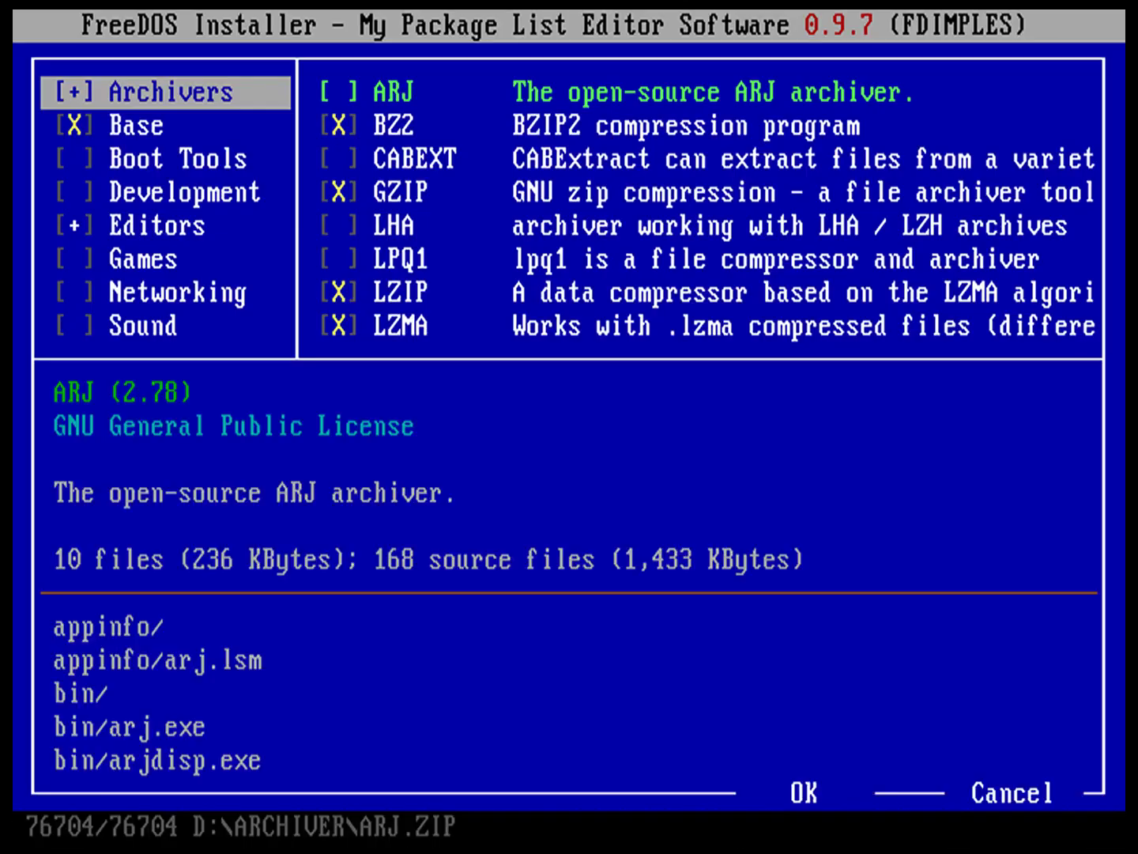
# In the Editors package list, uncheck PICO while leaving MSEDIT checked.
pyautogui.press('Down')
pyautogui.press('Down')
pyautogui.press('Down')
pyautogui.press('Down')
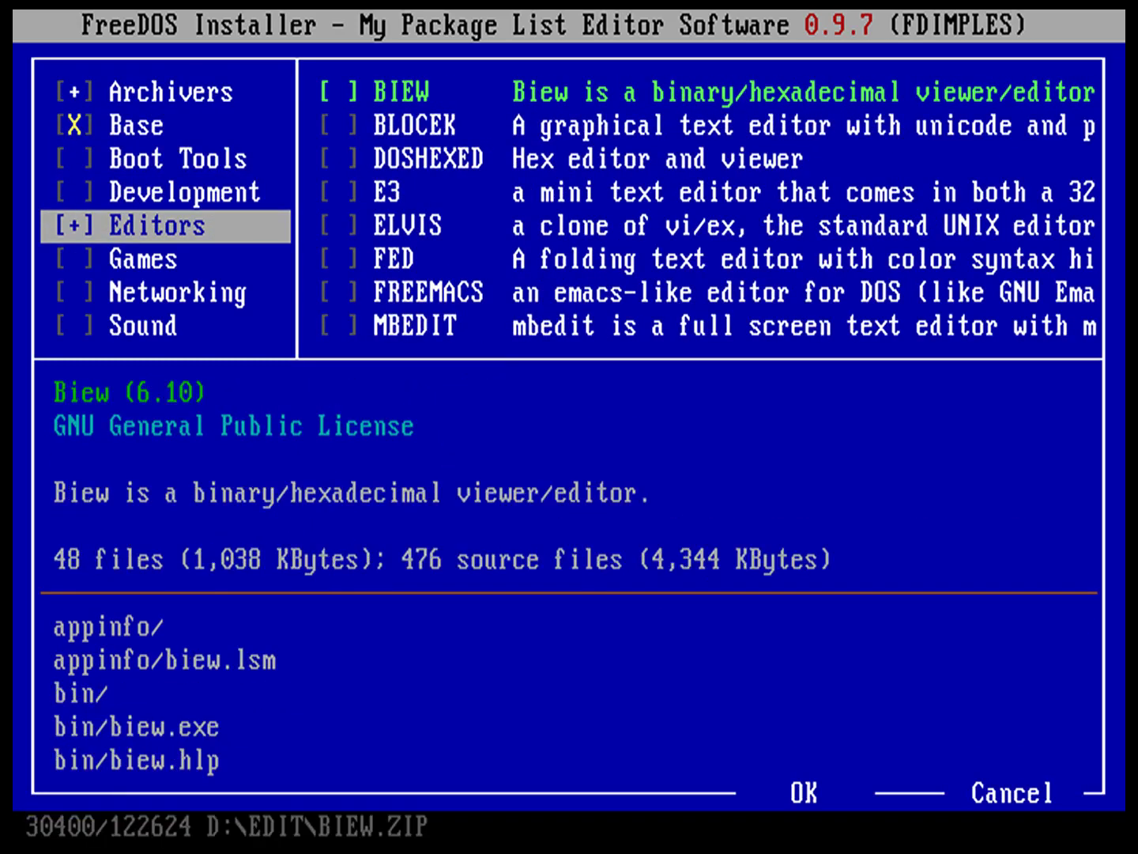
pyautogui.press('Tab')
pyautogui.press('Down')
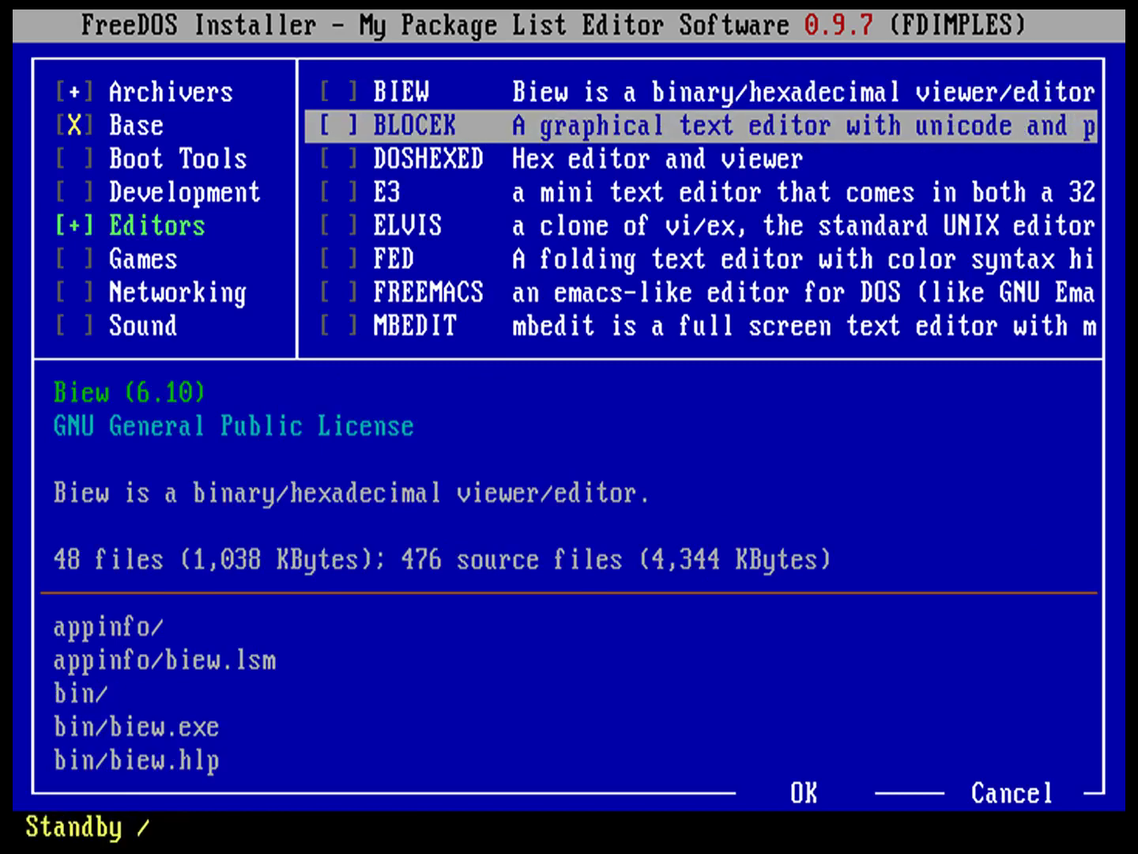
pyautogui.press('Down')
pyautogui.press('Down')
pyautogui.press('Down')
pyautogui.press('Down')
pyautogui.press('Down')
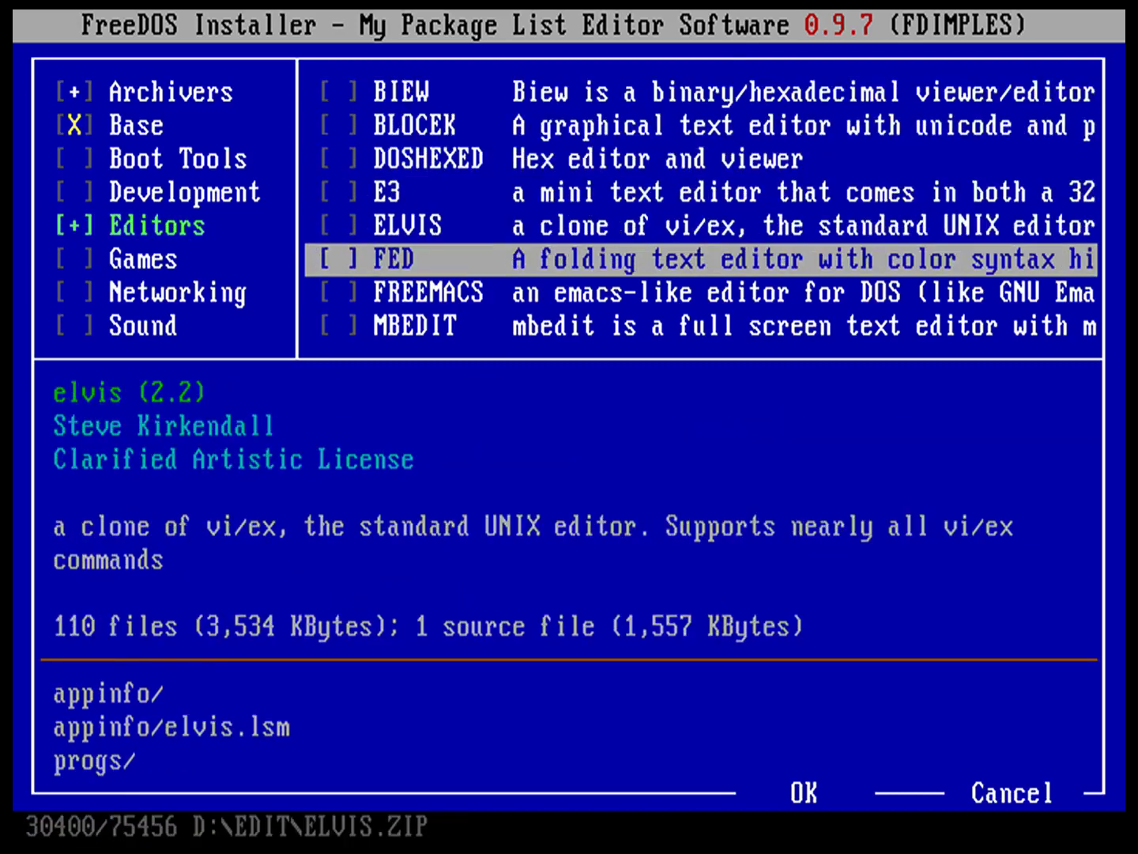
pyautogui.press('Down')
pyautogui.press('Down')
pyautogui.press('space')
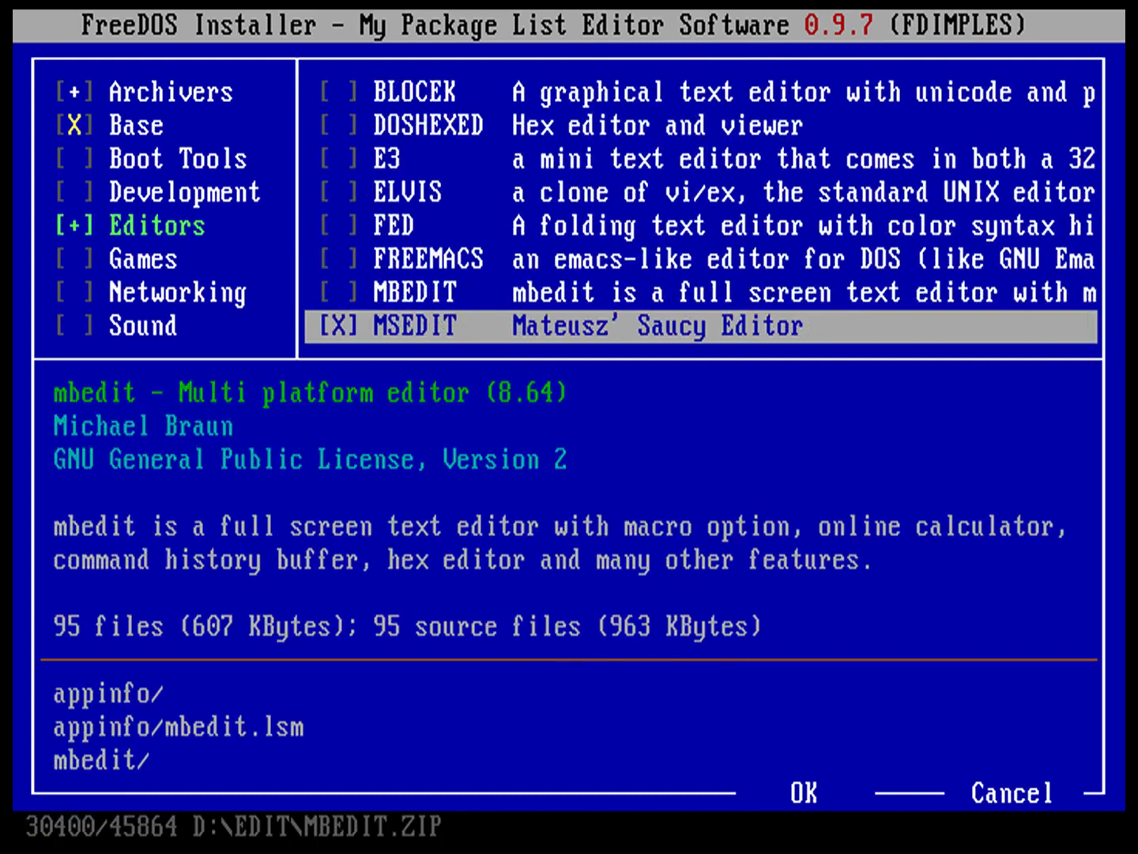
pyautogui.press('Down')
pyautogui.press('space')
pyautogui.press('Down')
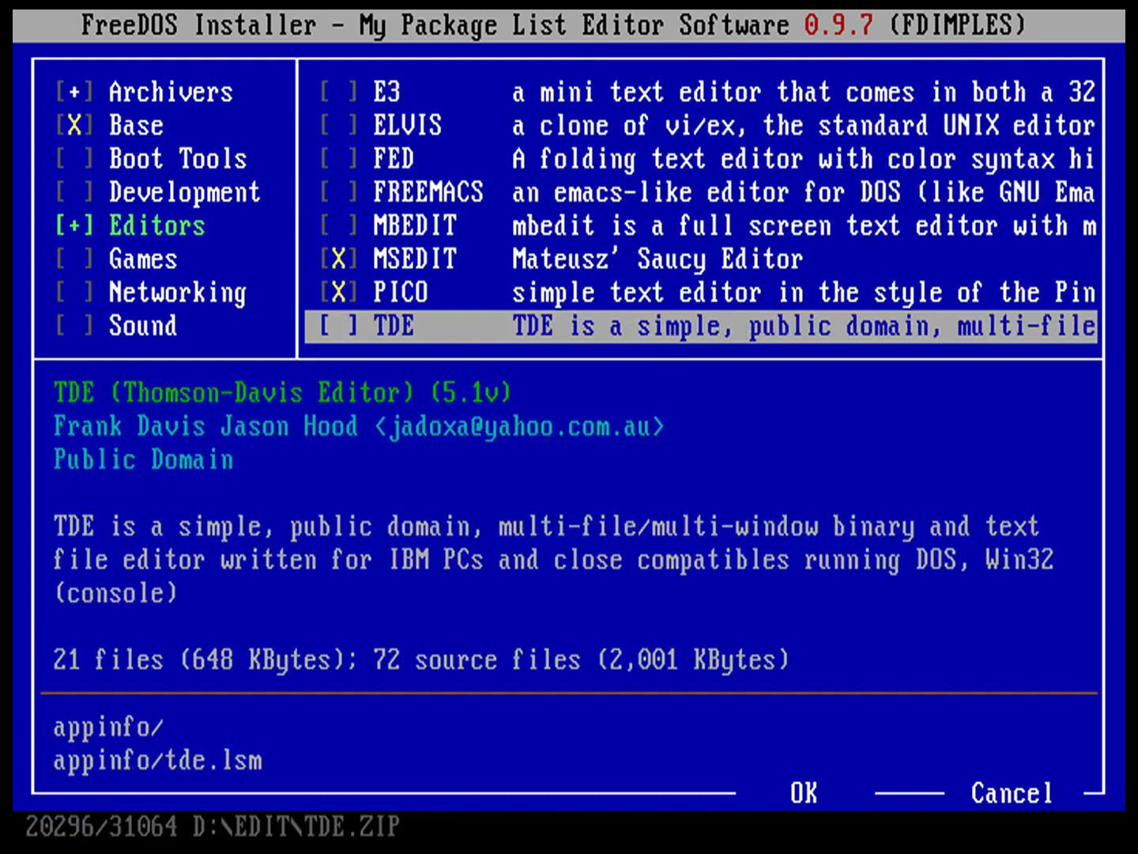
pyautogui.press('Up')
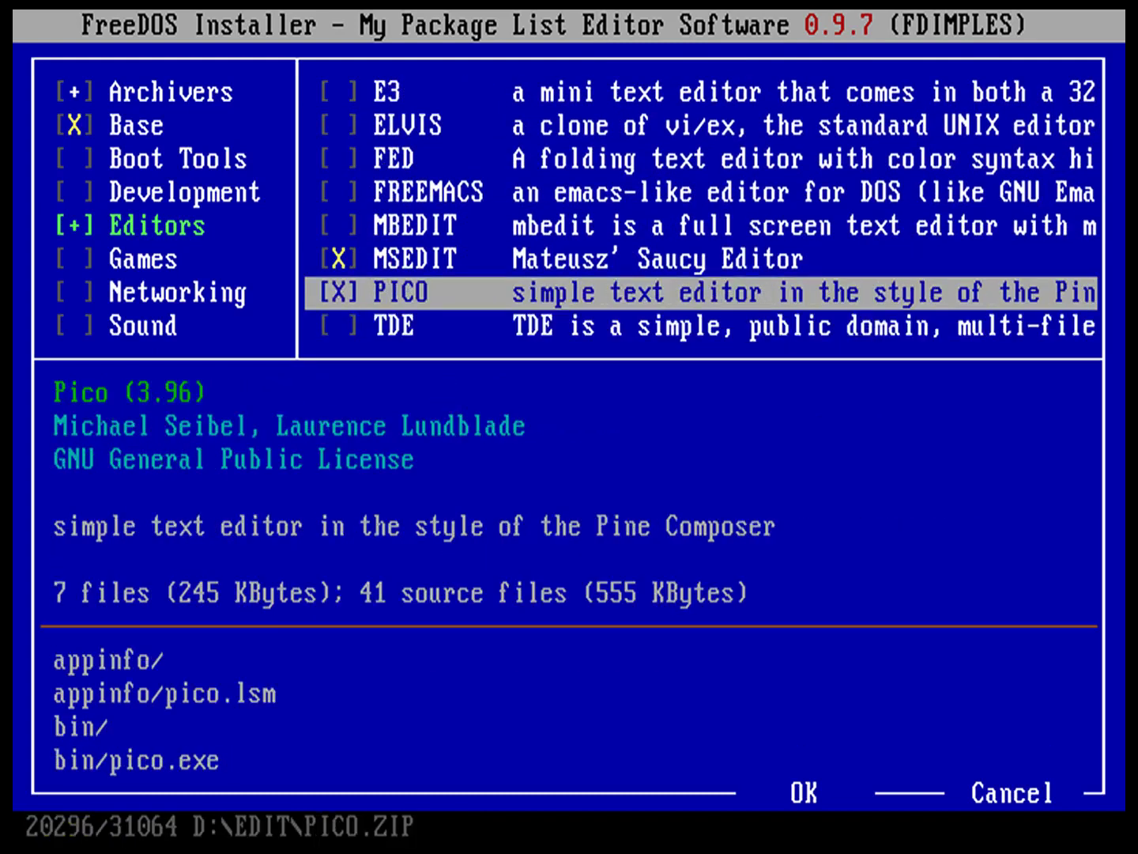
pyautogui.press('space')
# Return to the categories and move past Games and Networking to Utilities.
pyautogui.press('Tab')
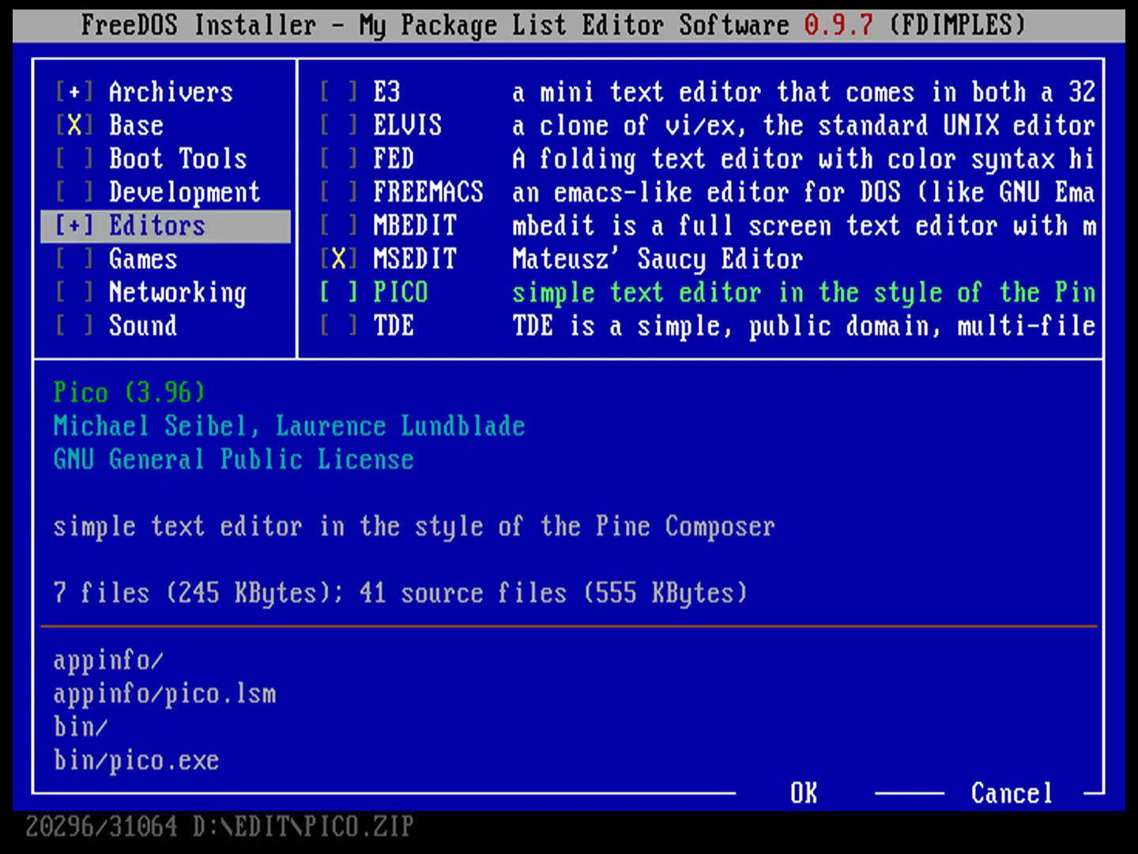
pyautogui.press('Down')
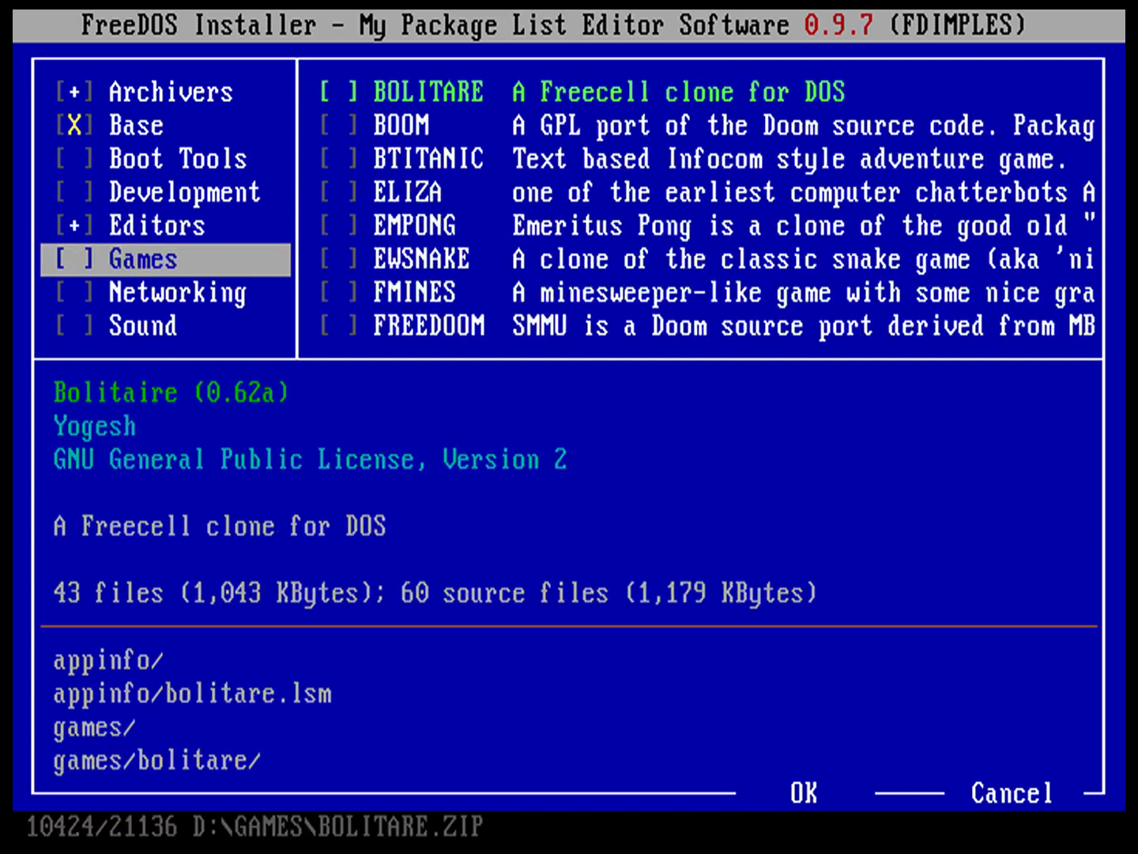
pyautogui.press('Down')
pyautogui.press('Down')
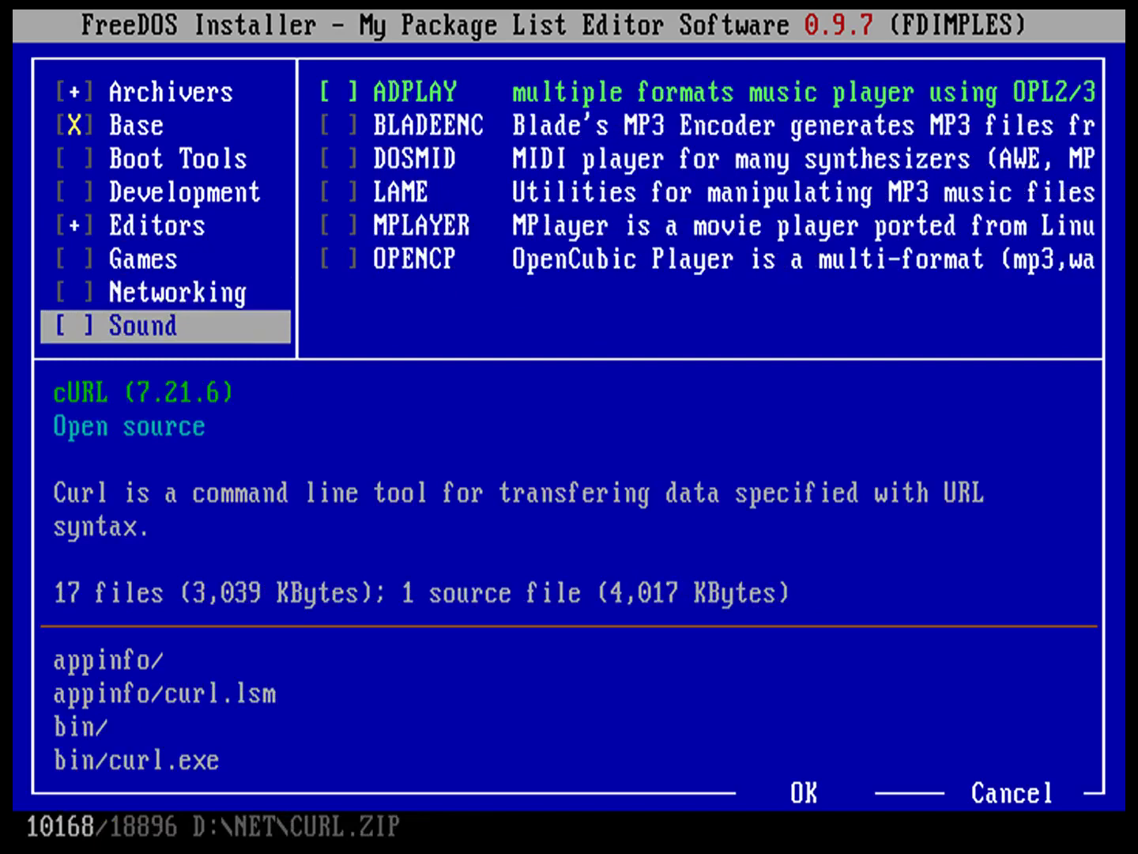
pyautogui.press('Down')
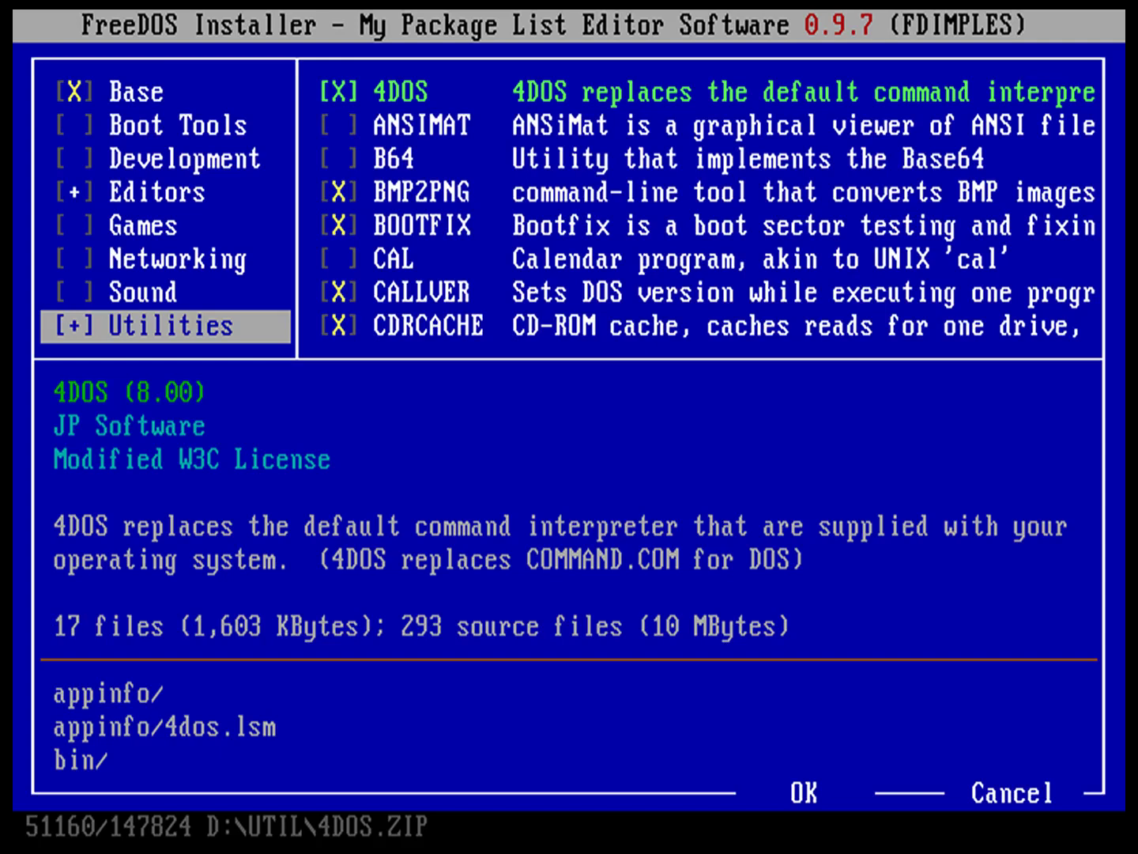
# Uncheck 4DOS in the Utilities list and move focus to OK.
pyautogui.press('Tab')
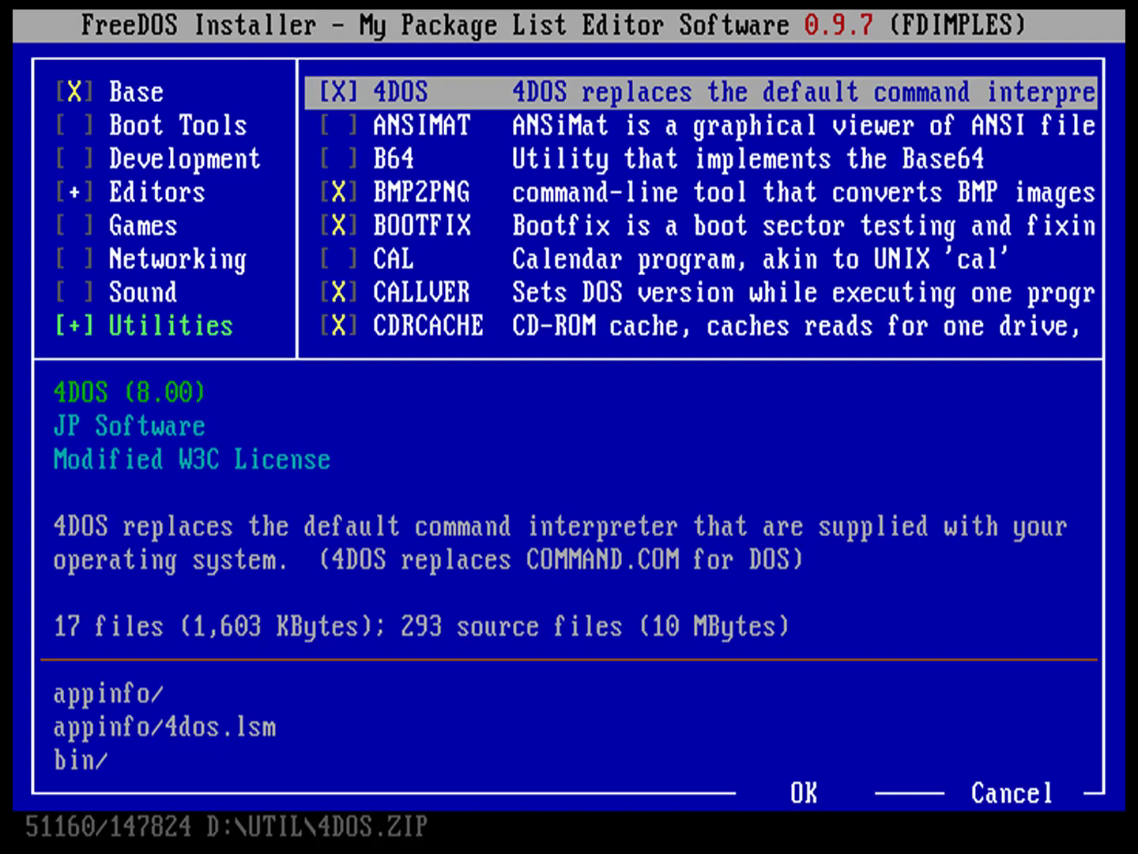
pyautogui.press('space')
pyautogui.press('Tab')
pyautogui.press('Tab')
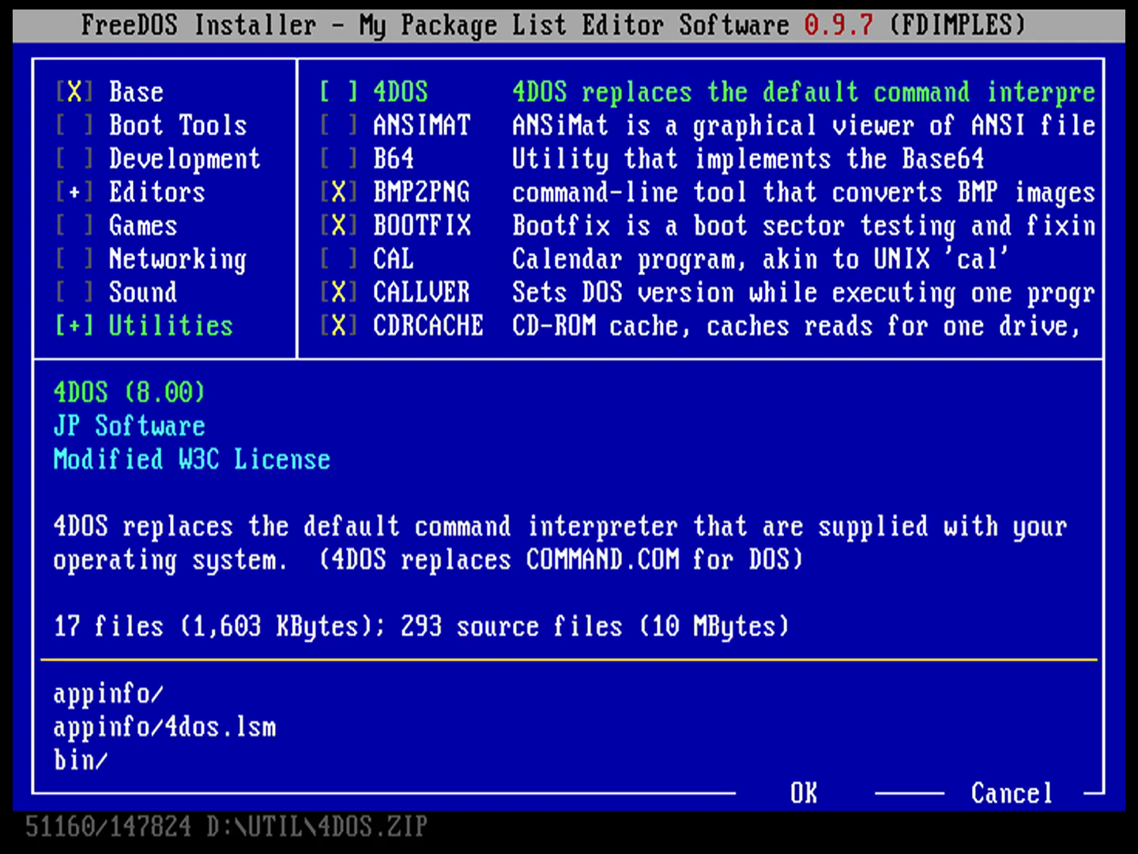